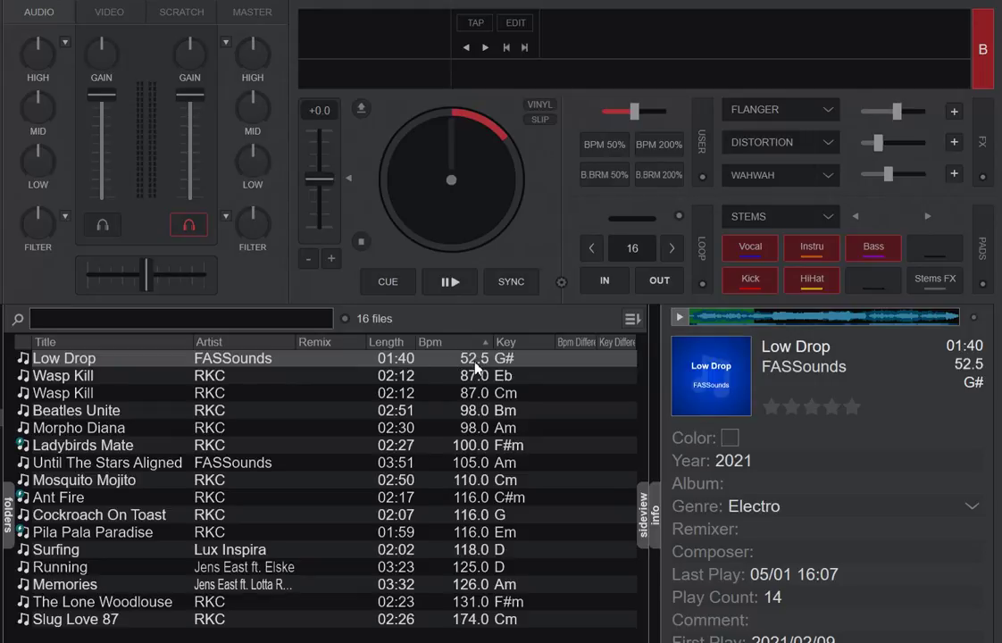
drag(238, 364, 460, 204)
click(449, 280)
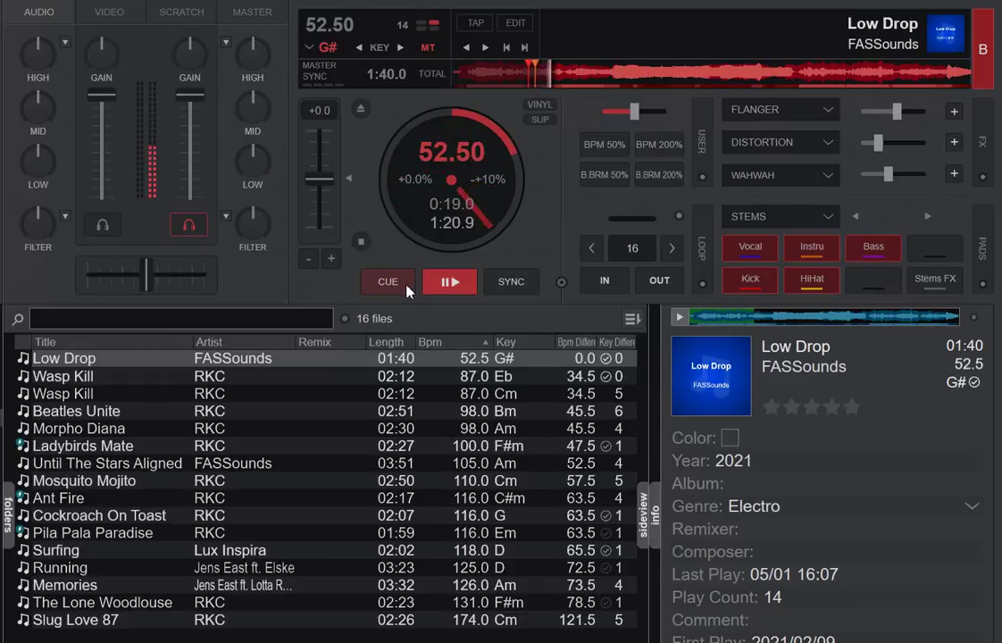
click(407, 286)
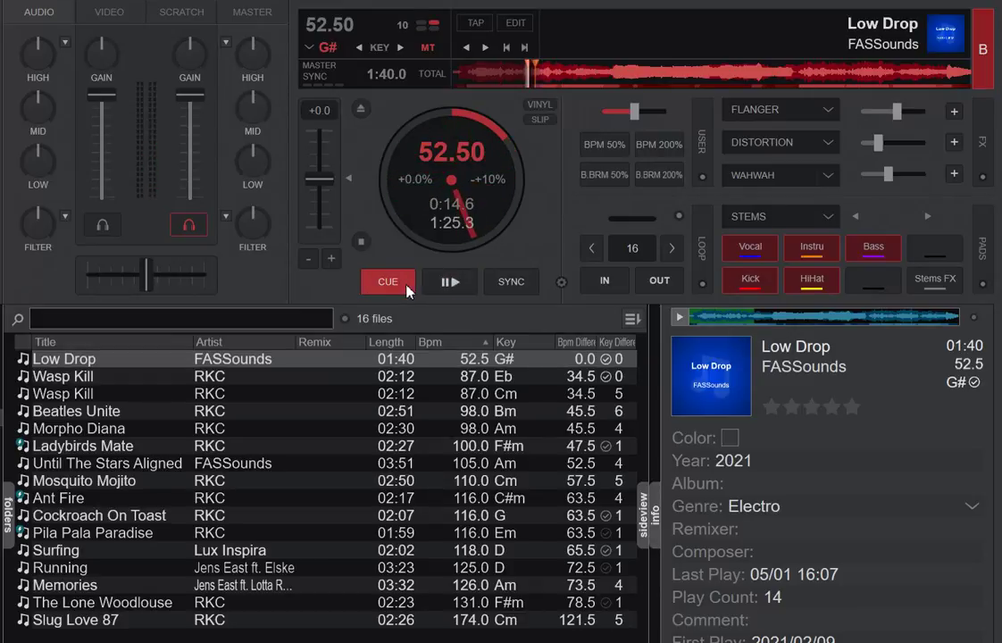
right_click(216, 364)
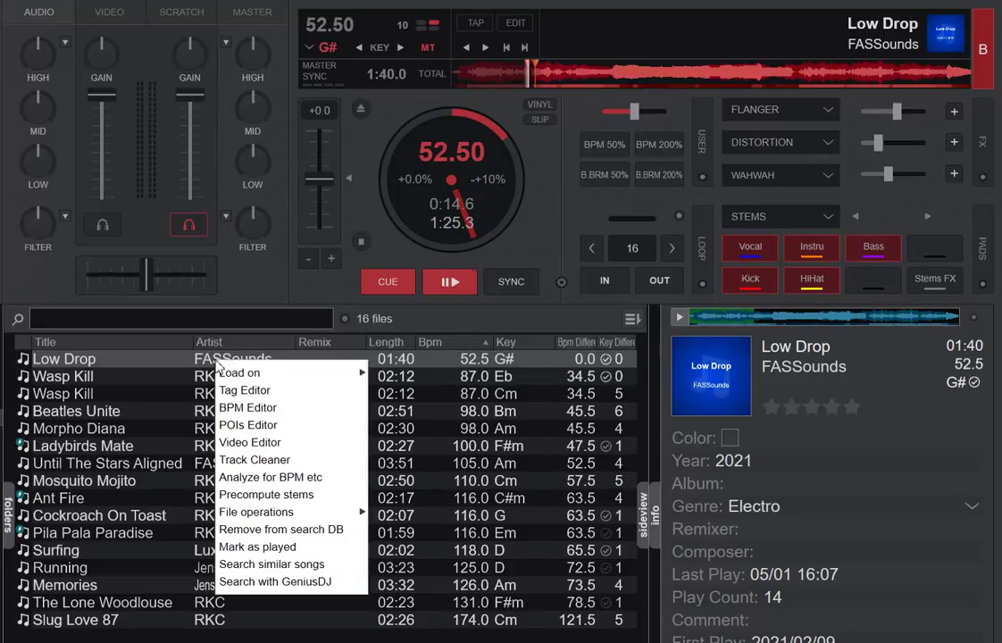
click(243, 407)
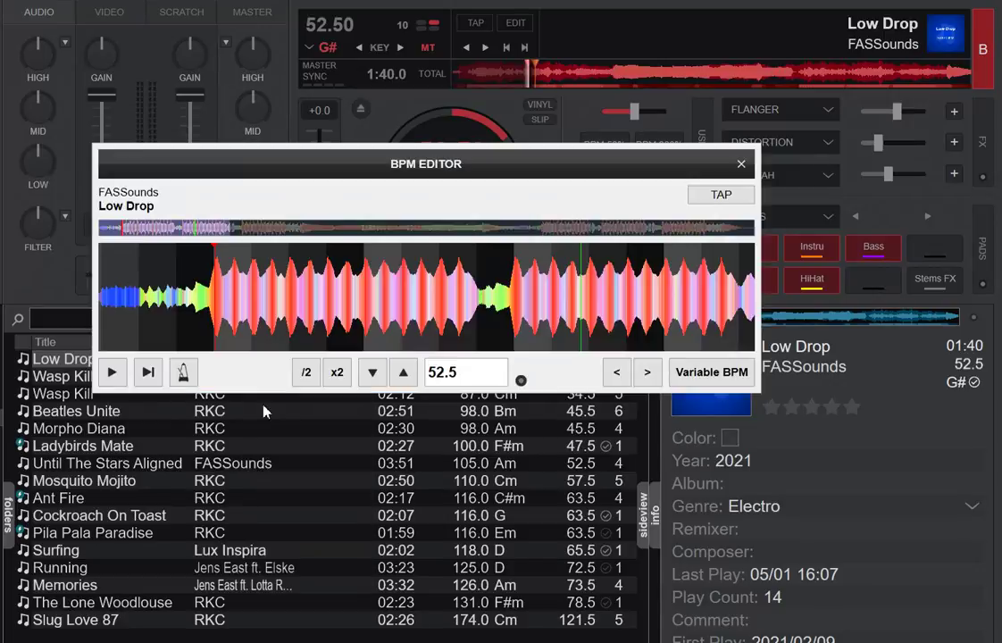
click(741, 164)
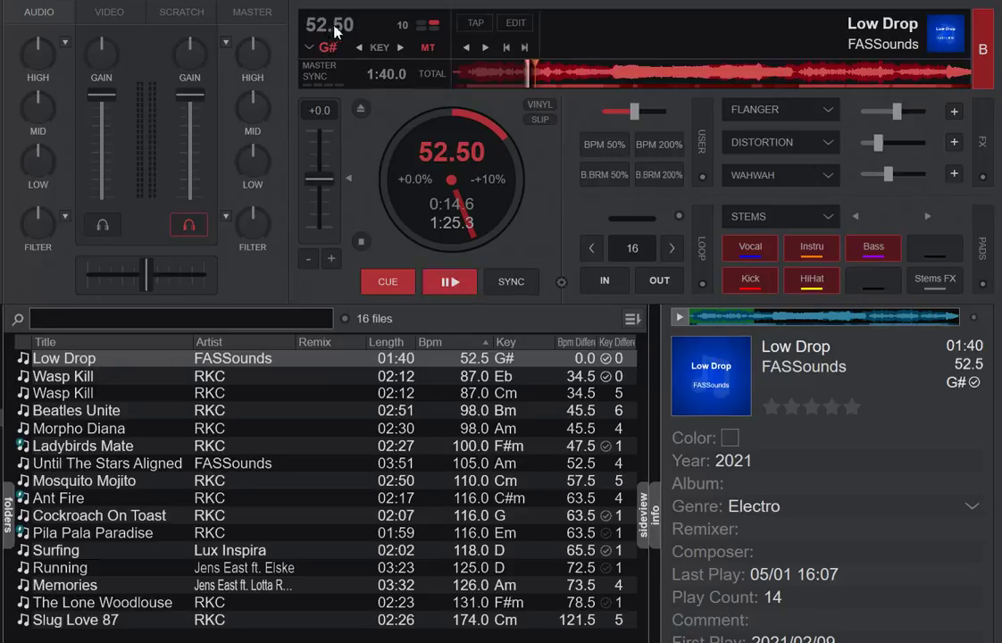
click(515, 26)
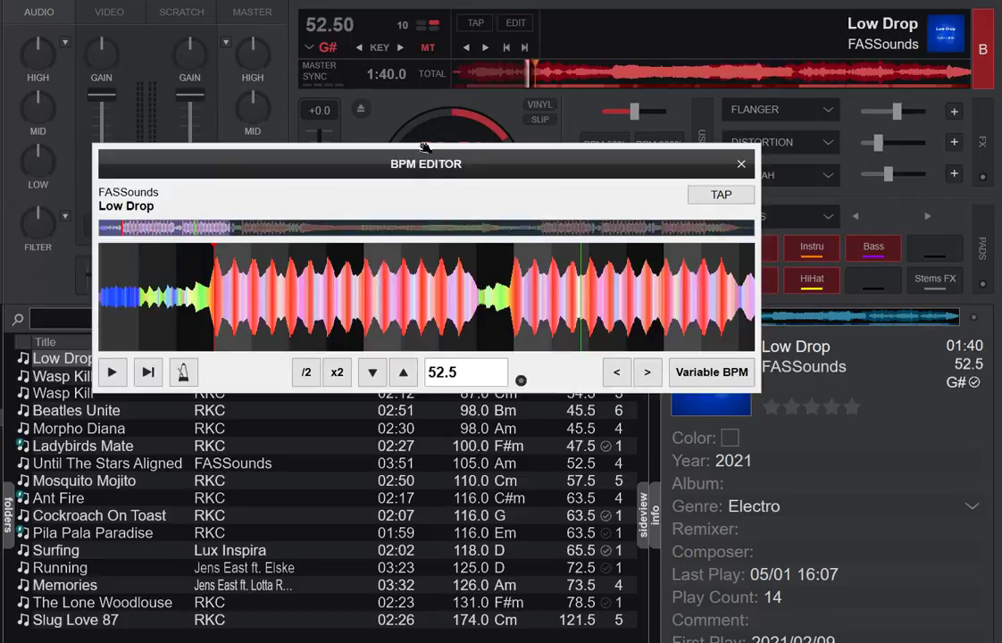
- Close the BPM editor and inspect the BPM 50% button's set_bpm script
click(741, 166)
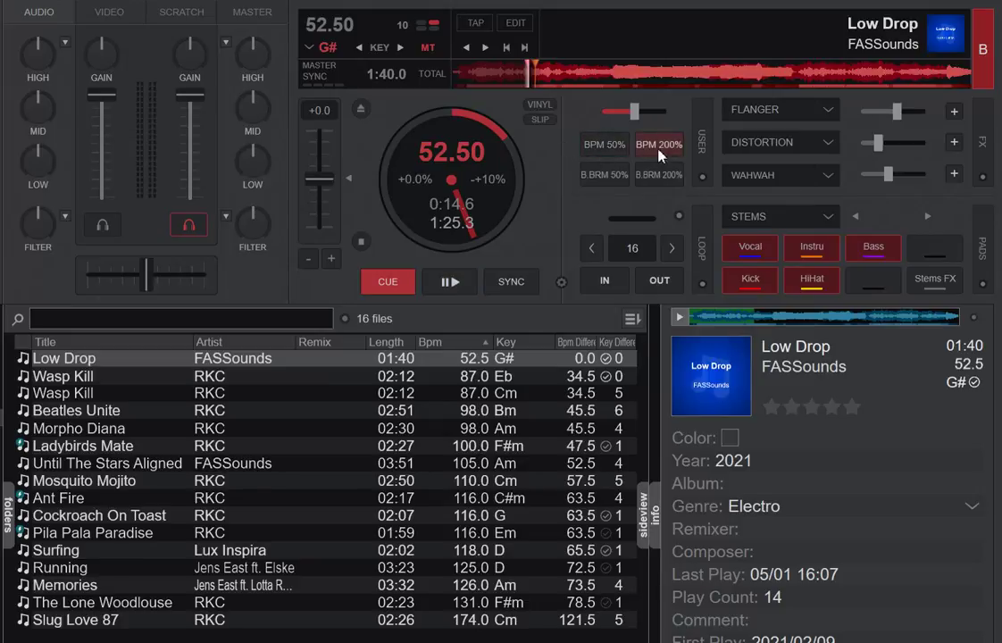
right_click(603, 150)
drag(313, 168, 465, 169)
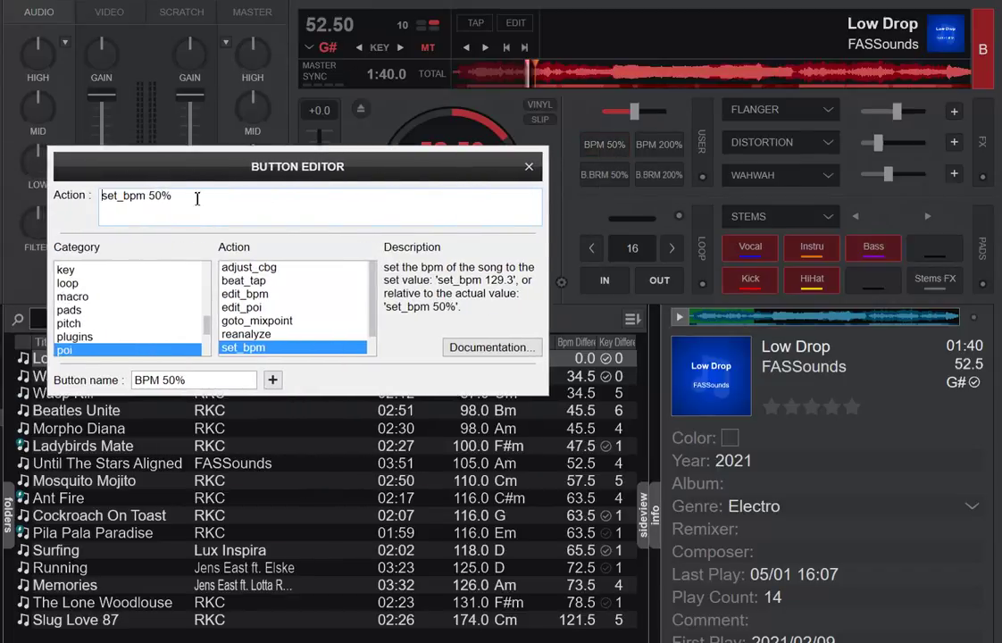
click(528, 166)
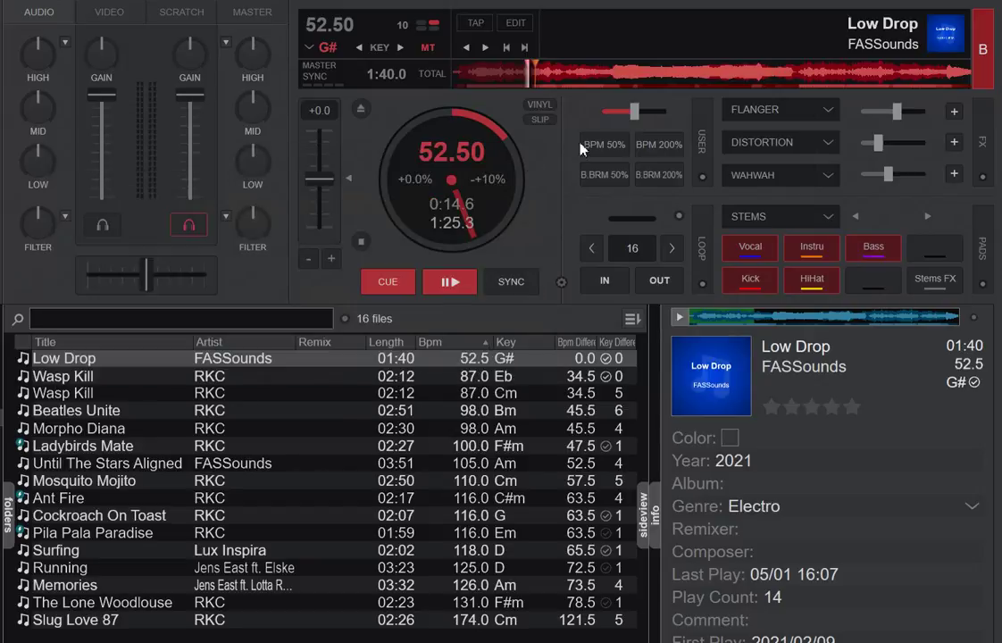
- Inspect the BPM 200% set_bpm script, then use it to double Low Drop to 105.00 BPM
right_click(659, 146)
drag(201, 168, 364, 165)
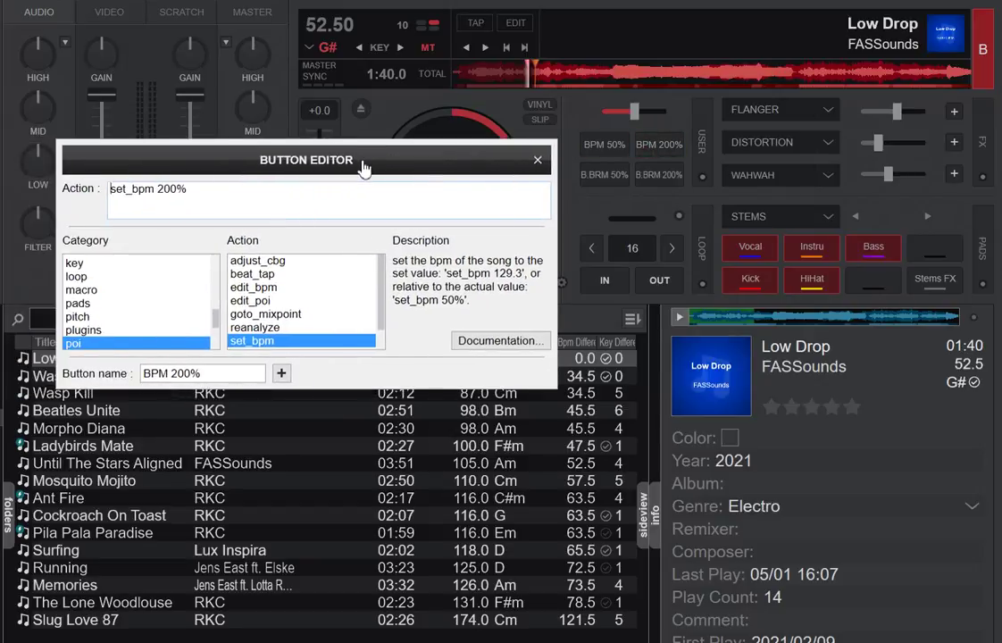
click(537, 162)
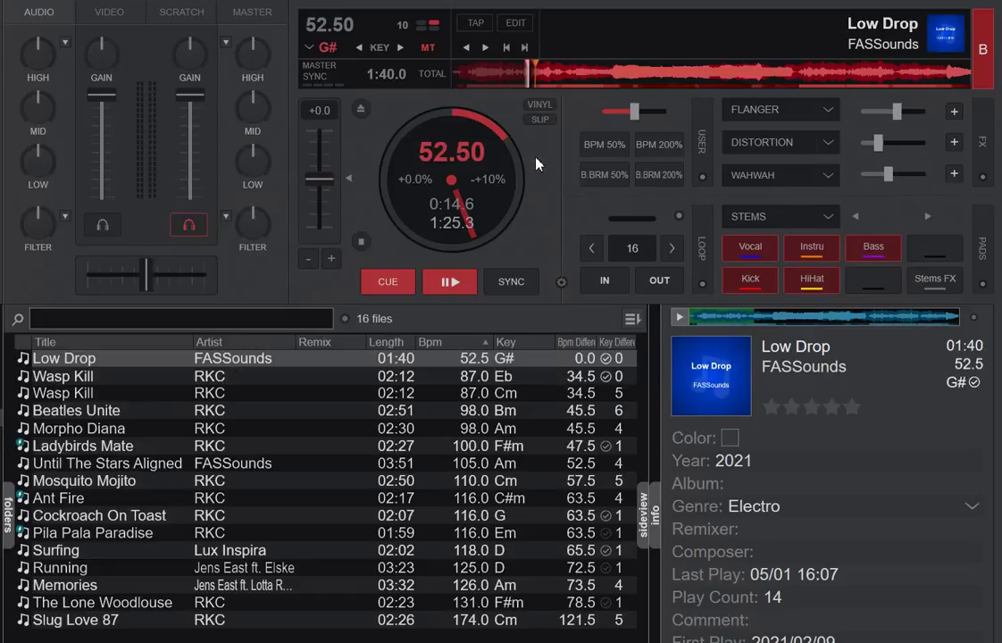
click(656, 147)
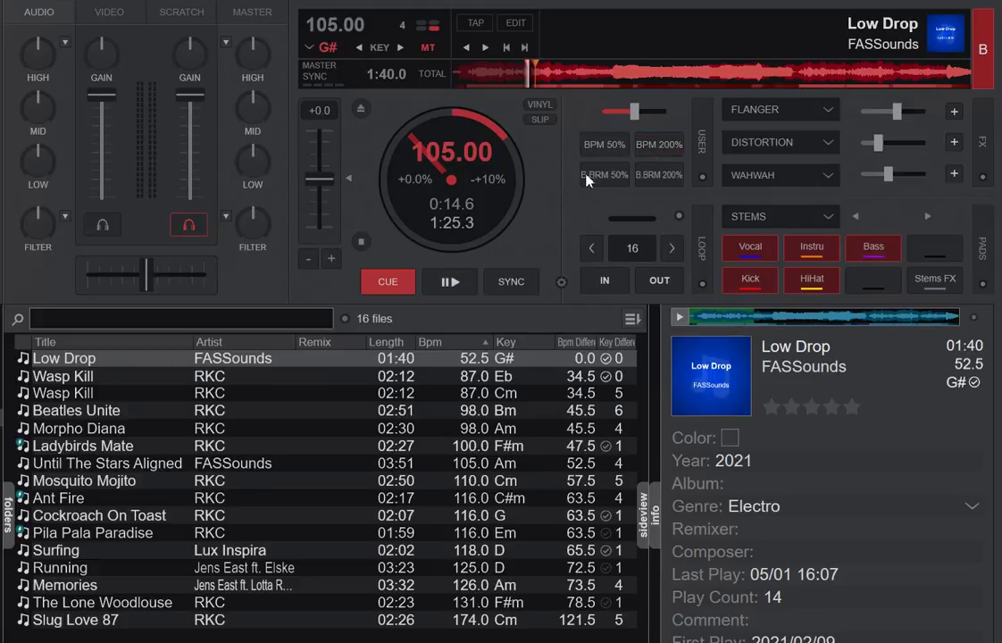
- Save 105 BPM to Low Drop's library entry, select Slug Love 87, and halve the deck back to 52.5
click(659, 177)
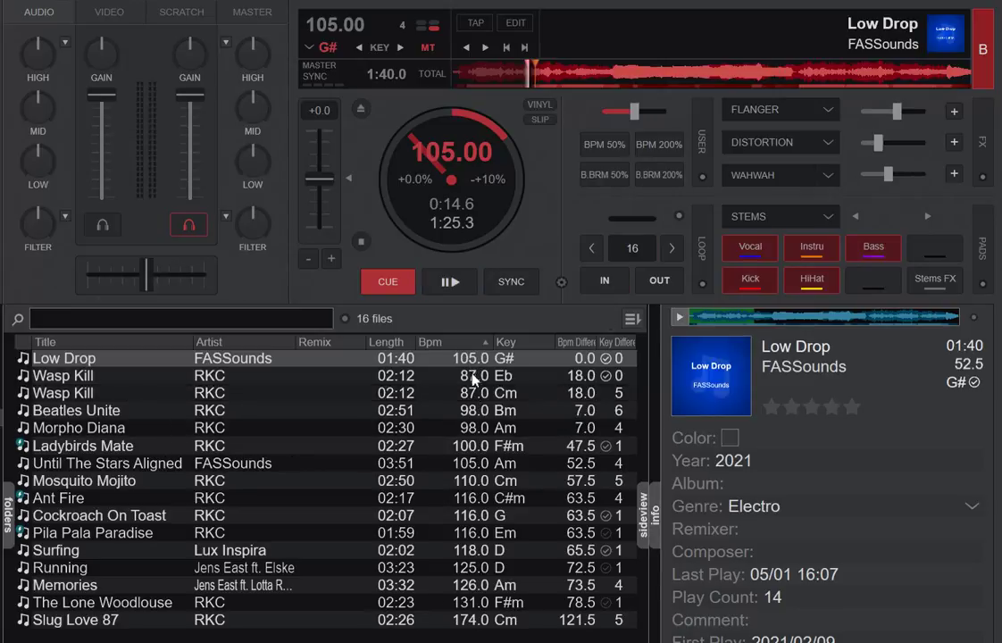
click(477, 623)
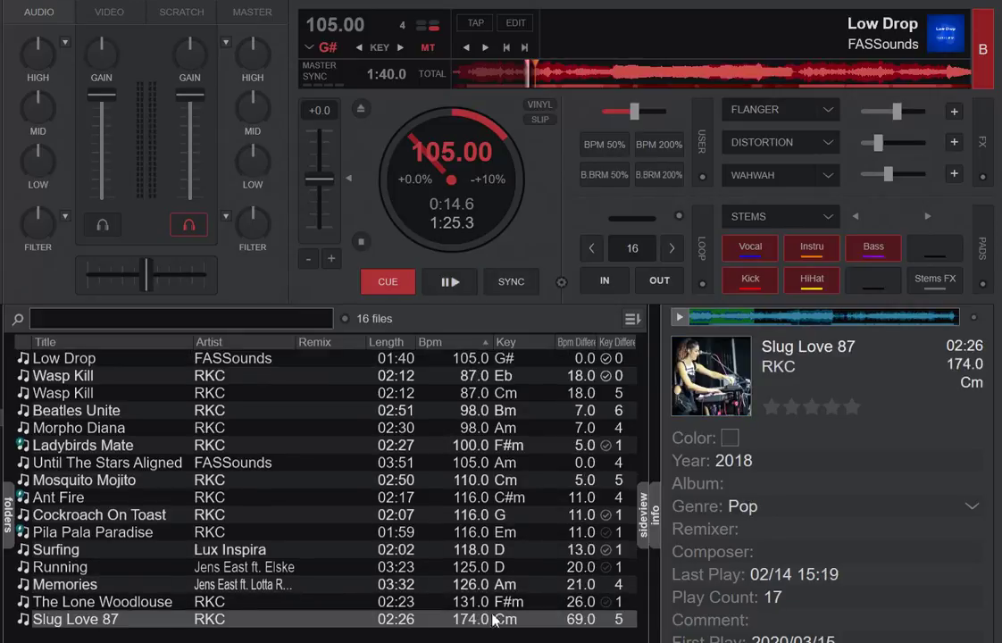
click(615, 152)
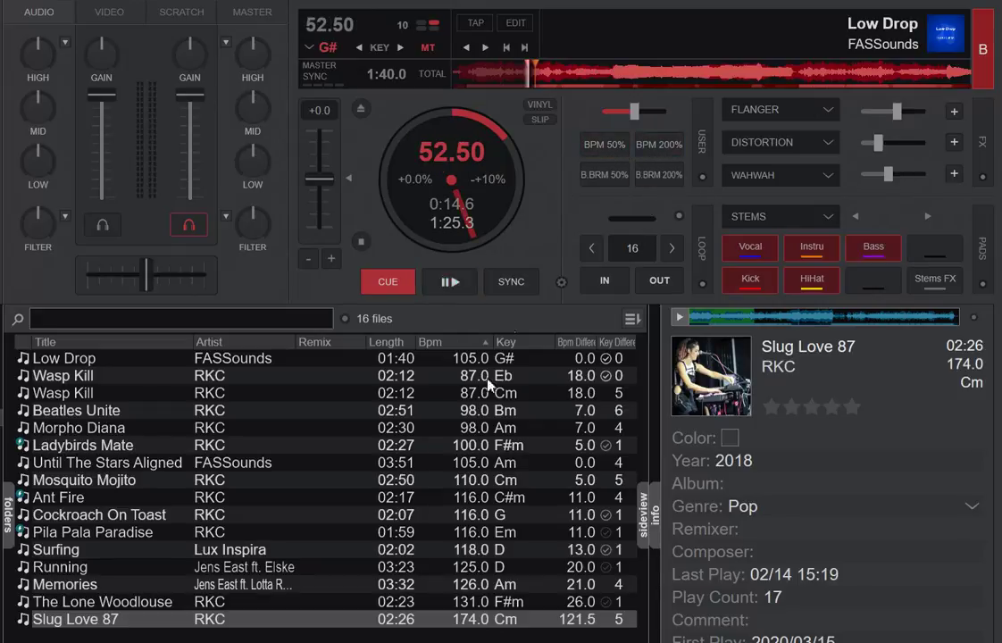
- Load Slug Love 87 onto deck 2, play it, and test halving to 87 and doubling back to 174 BPM
drag(482, 625, 529, 208)
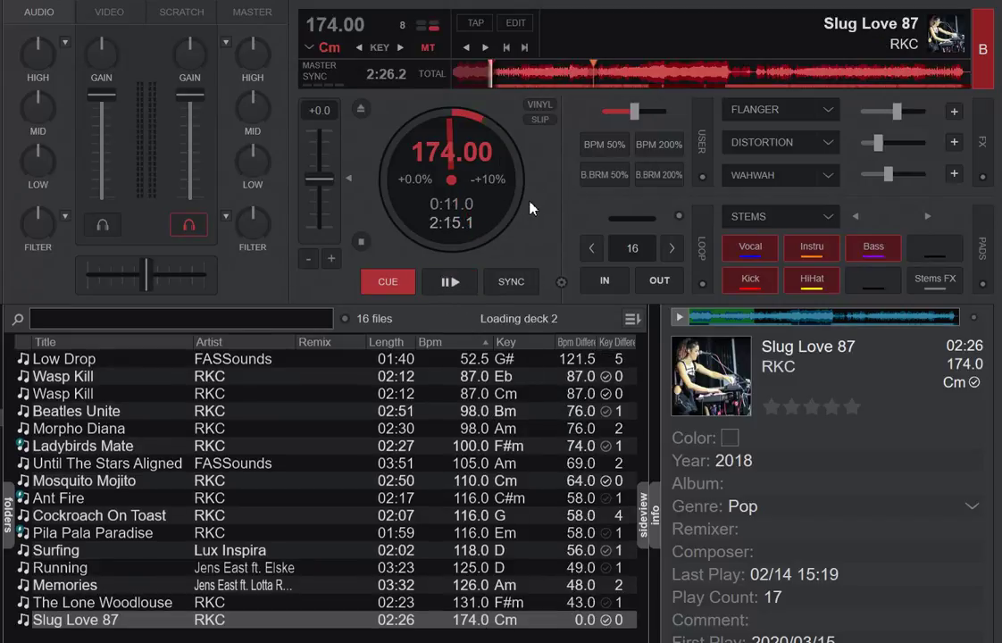
click(470, 285)
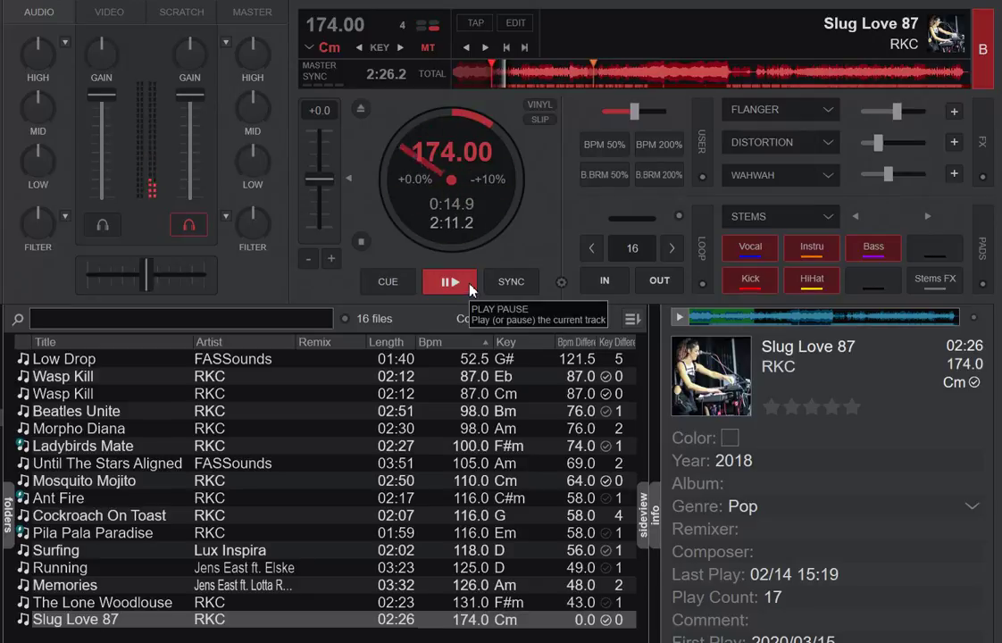
click(600, 147)
click(387, 281)
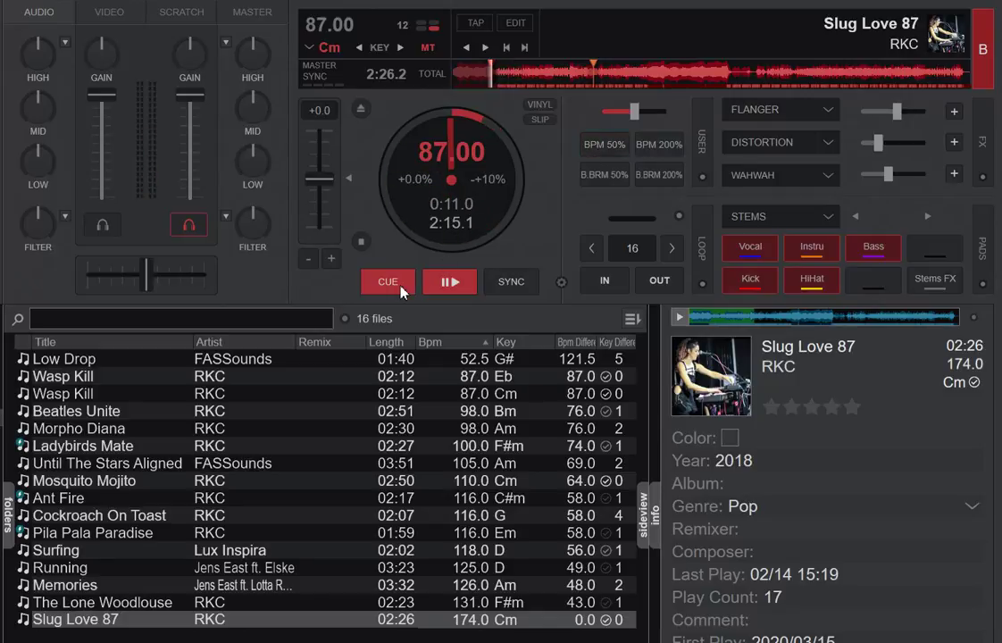
click(661, 149)
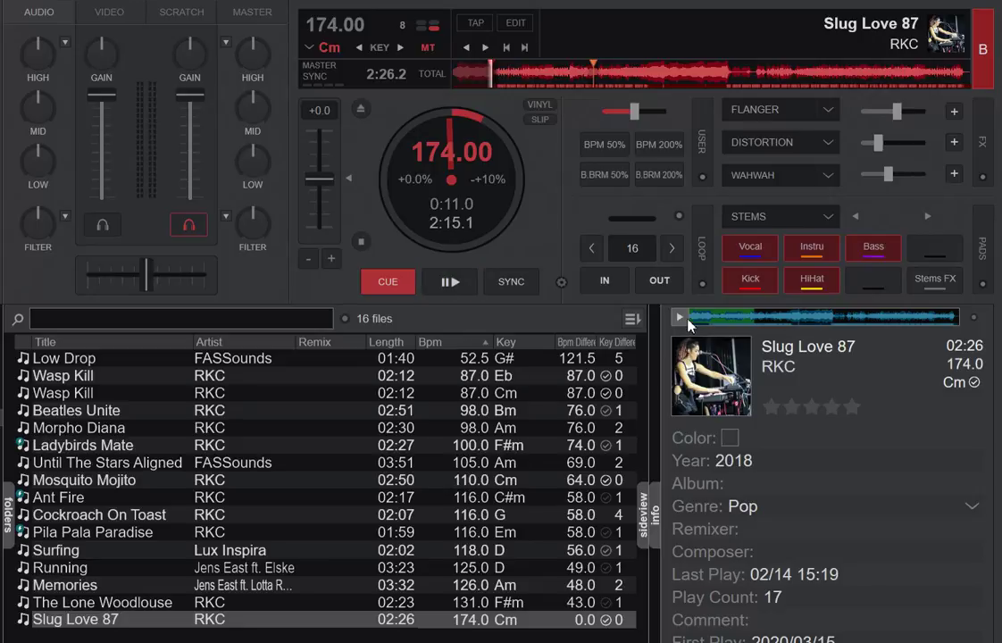
click(361, 108)
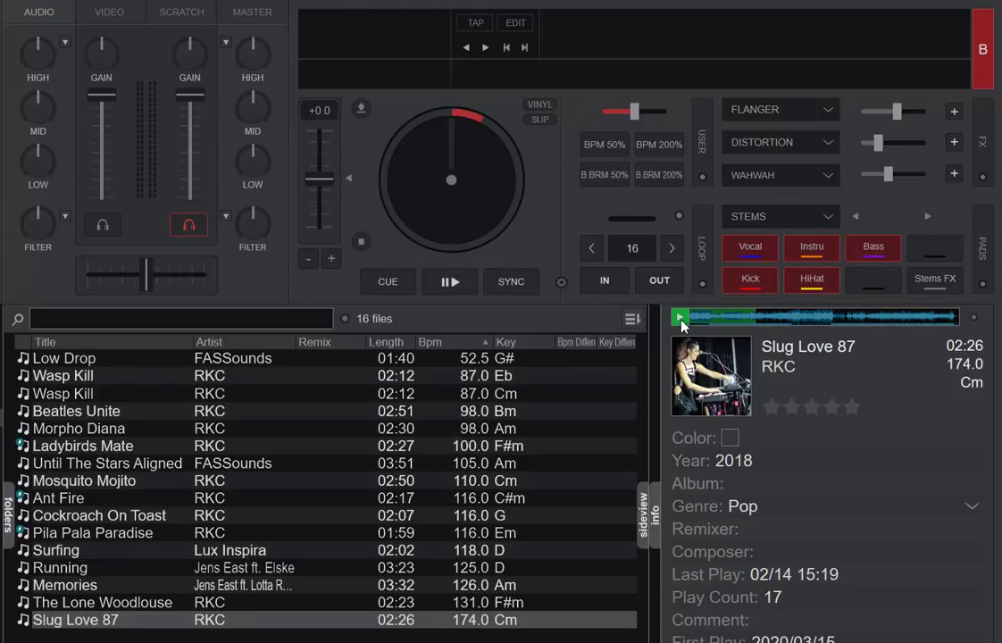
click(247, 607)
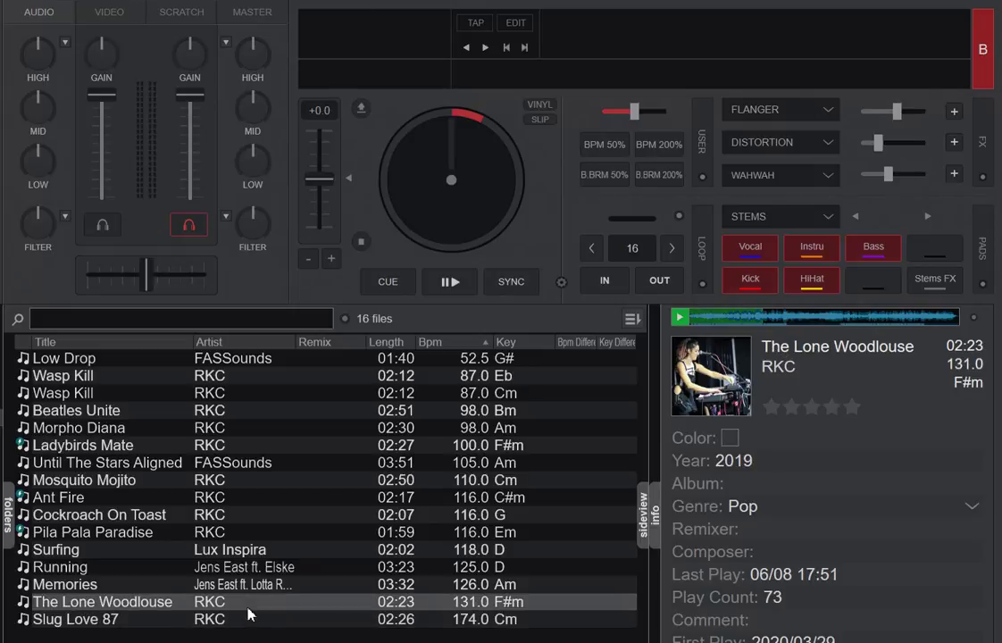
click(243, 588)
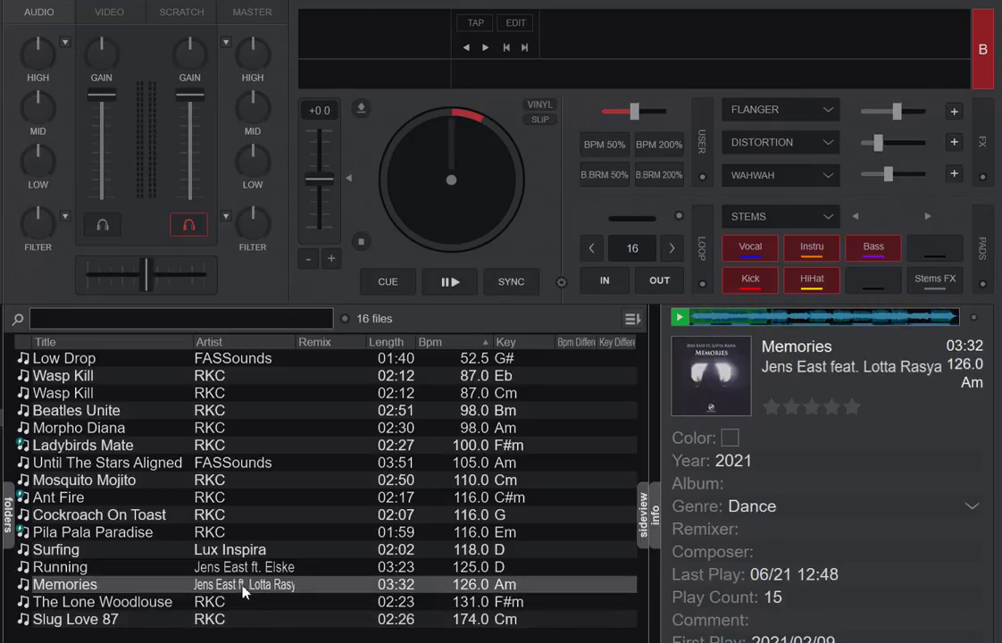
key(Up)
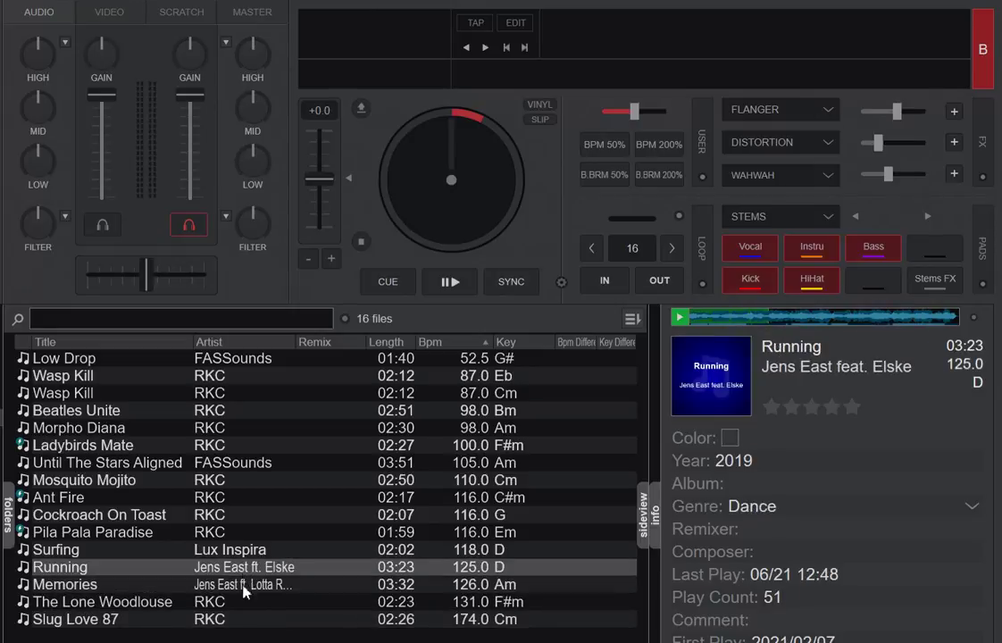
click(245, 591)
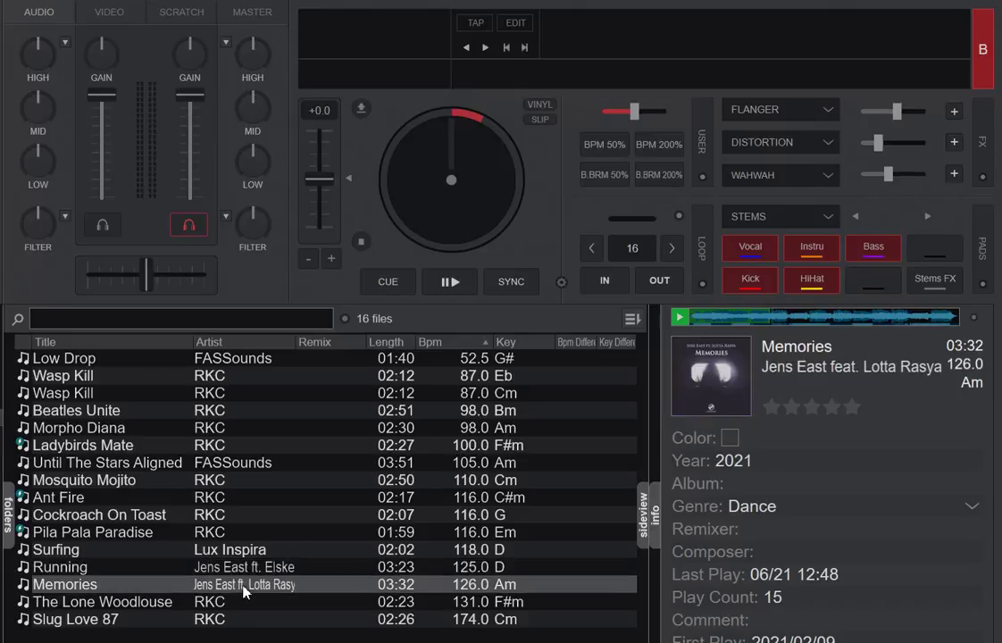
click(239, 360)
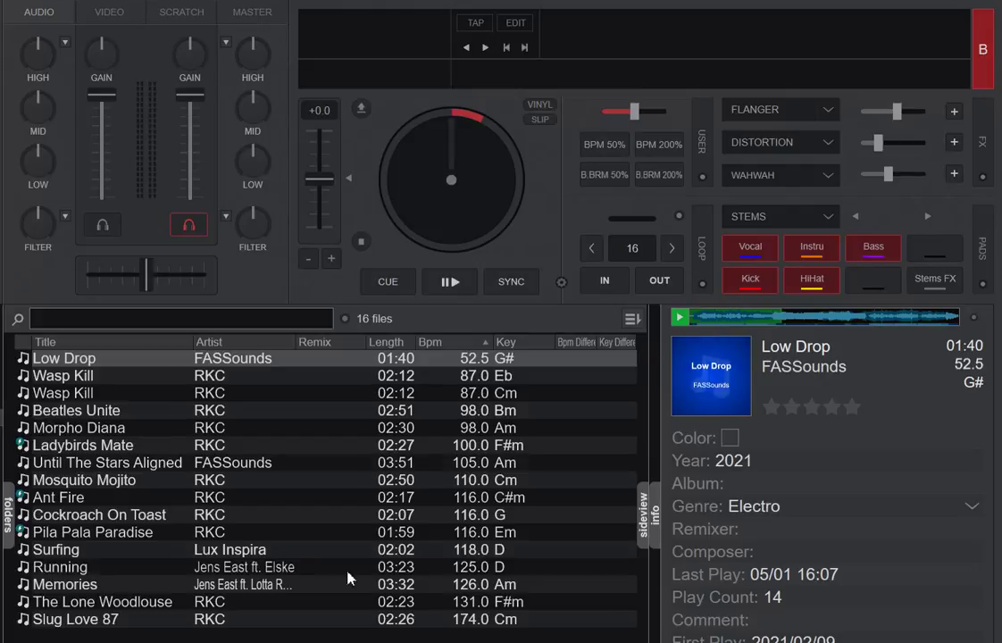
click(222, 626)
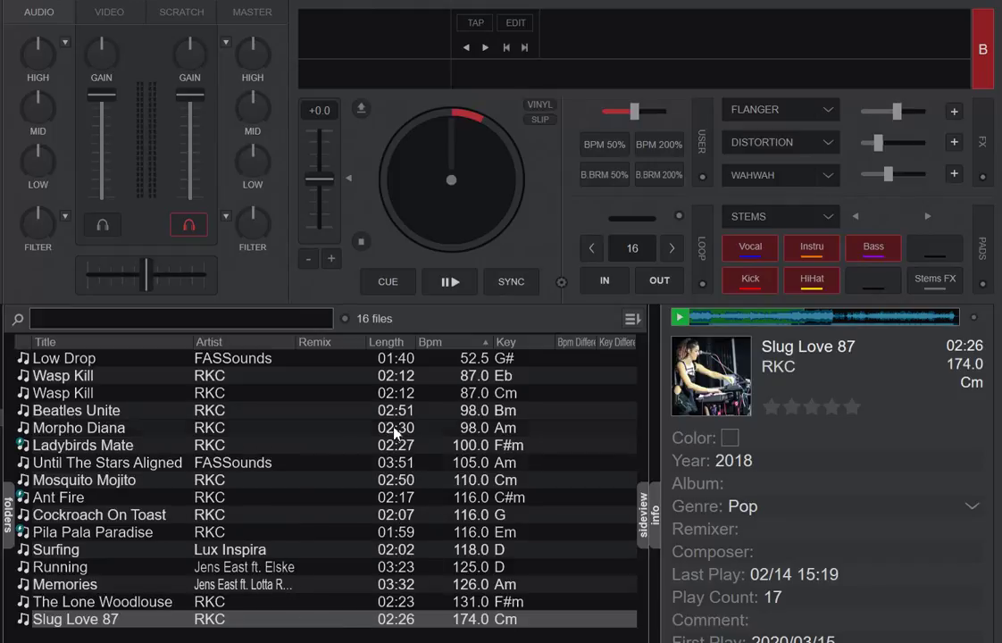
right_click(606, 176)
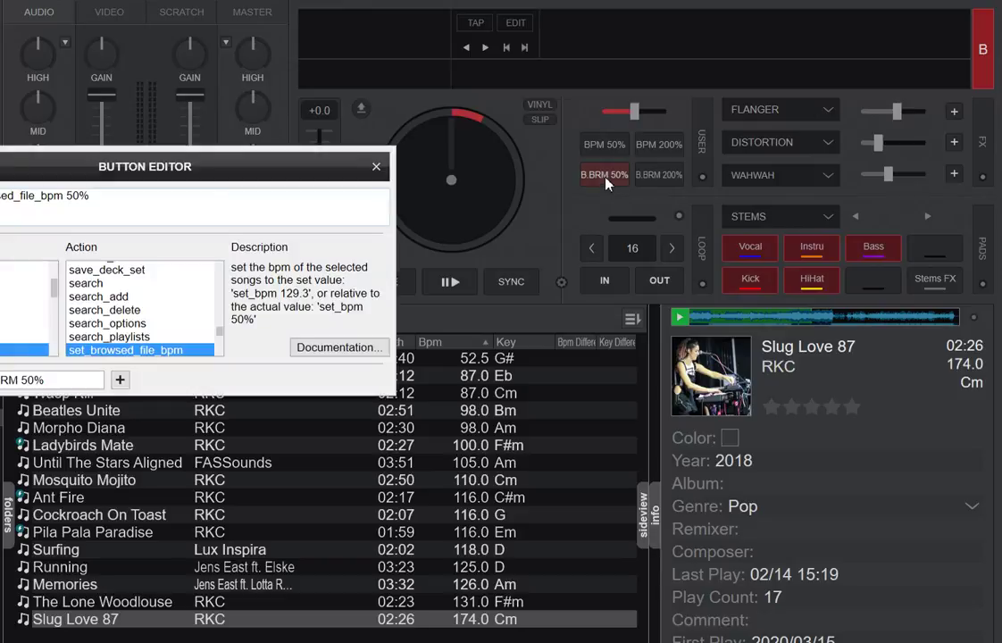
drag(284, 168, 473, 193)
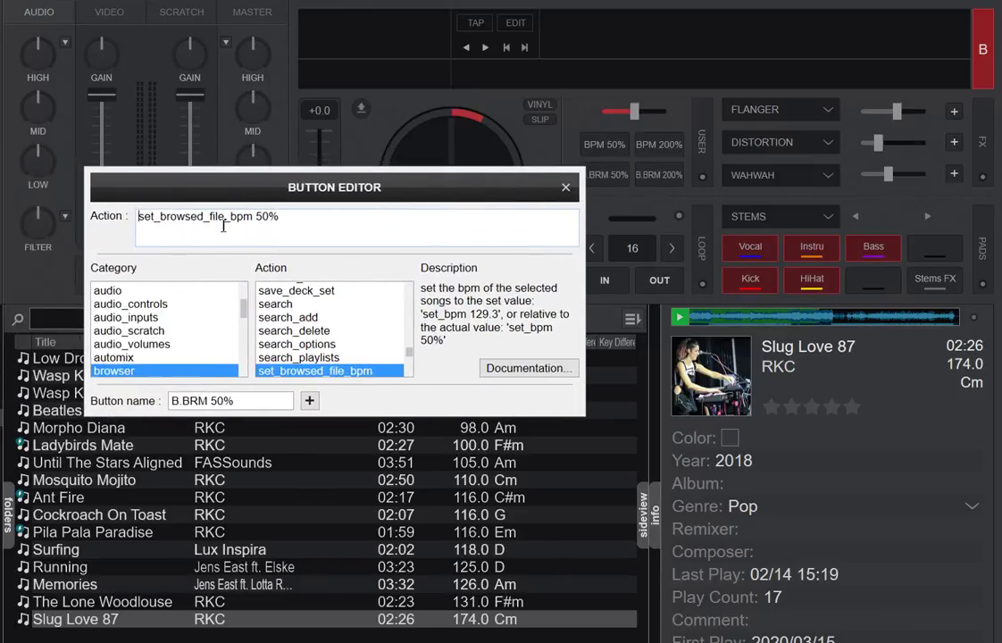
click(565, 188)
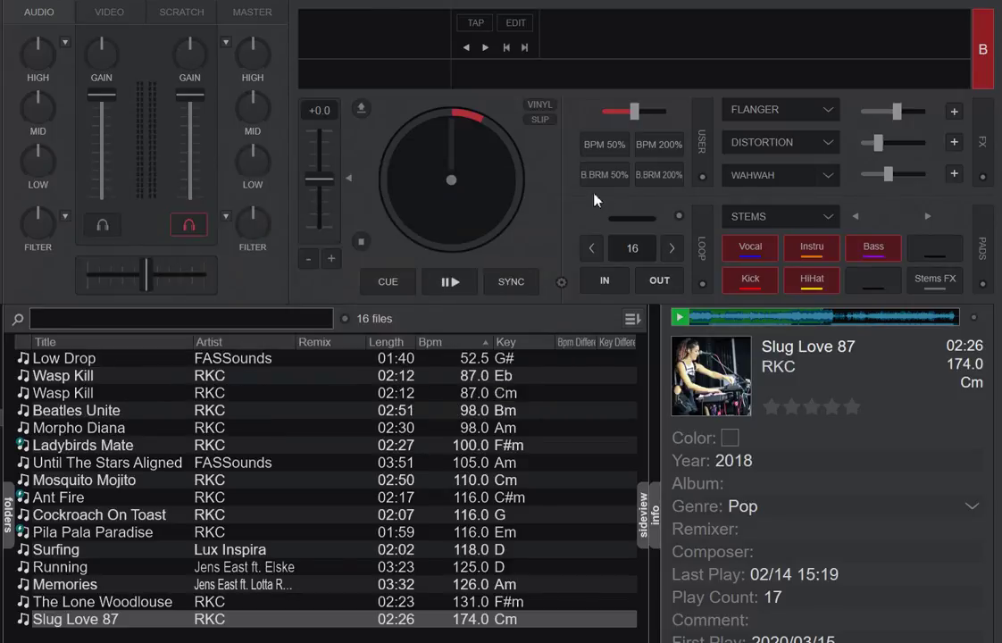
right_click(659, 182)
drag(280, 179, 519, 186)
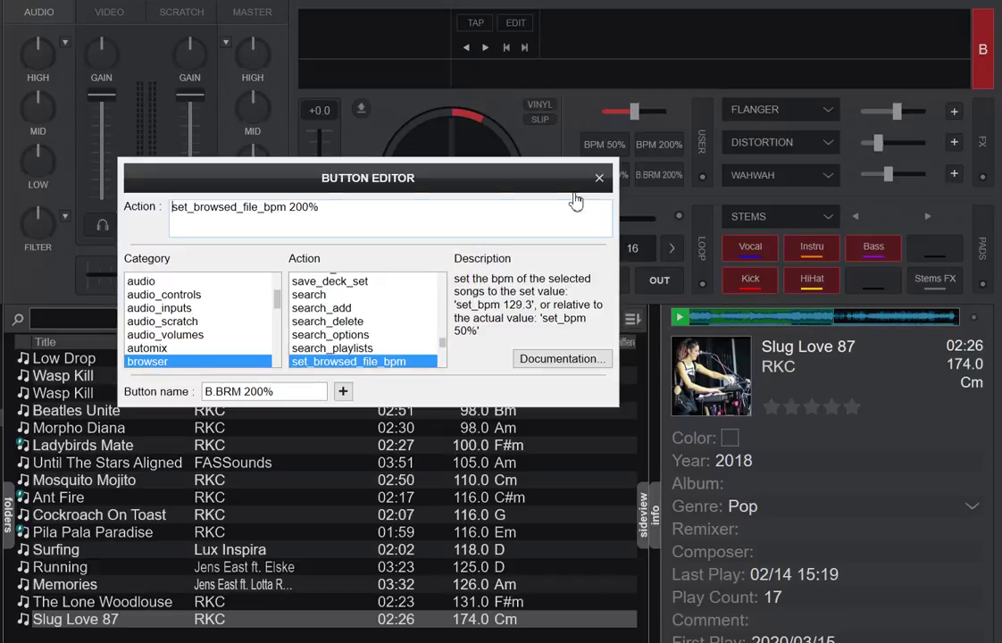
click(598, 177)
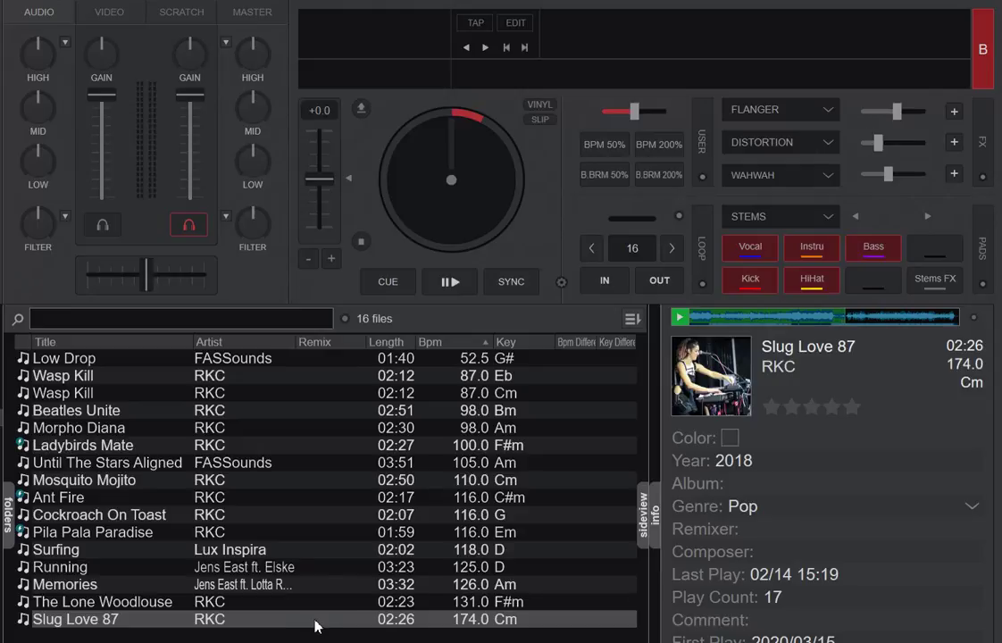
- Halve Slug Love 87 to 87.0 BPM and The Lone Woodlouse to 65.5 BPM in the library
click(604, 175)
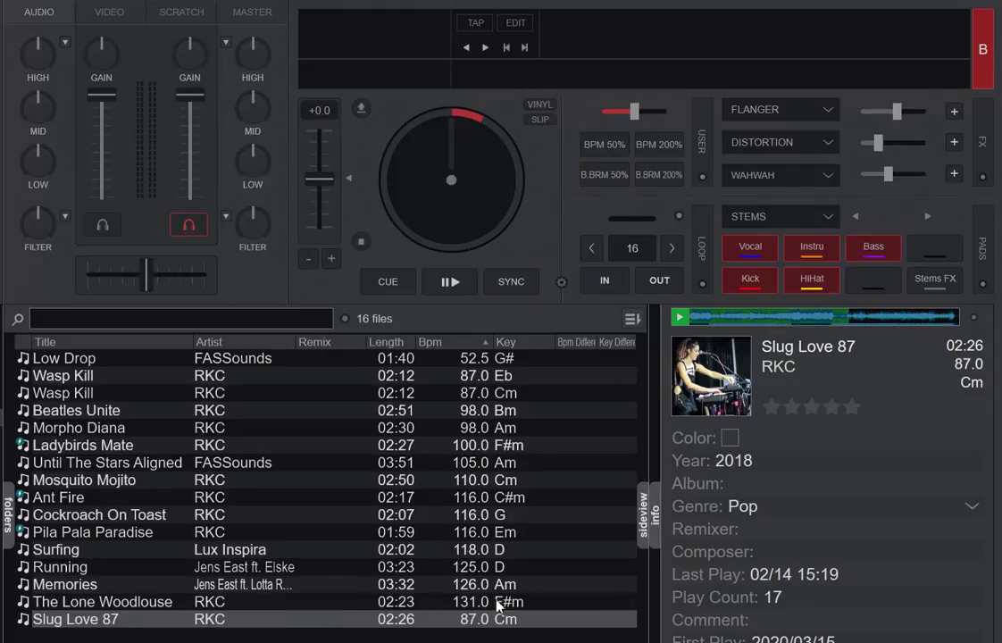
click(402, 605)
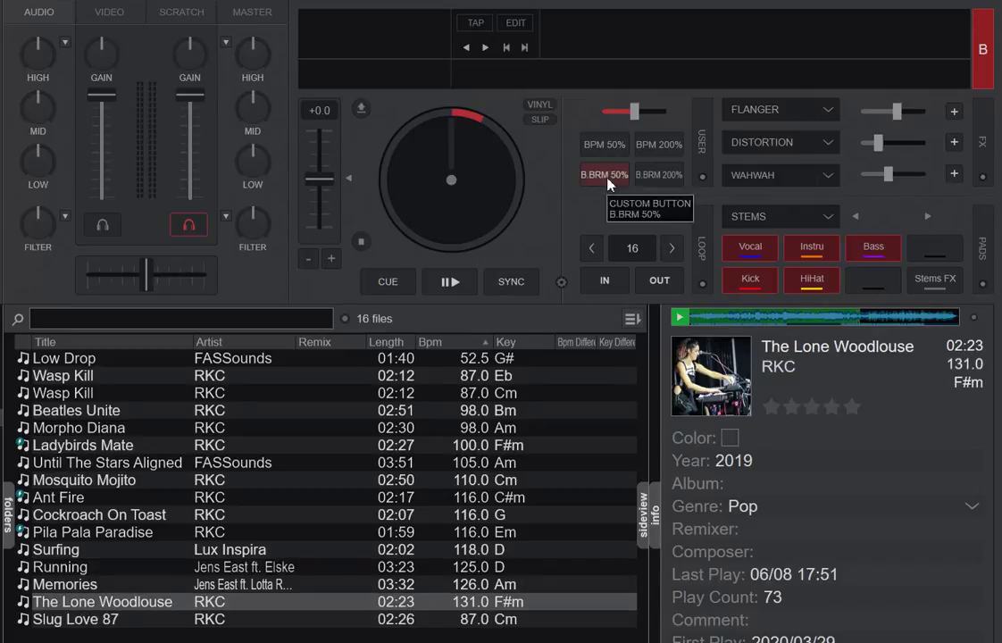
click(608, 178)
- Double Low Drop's library BPM to 105.0
click(369, 585)
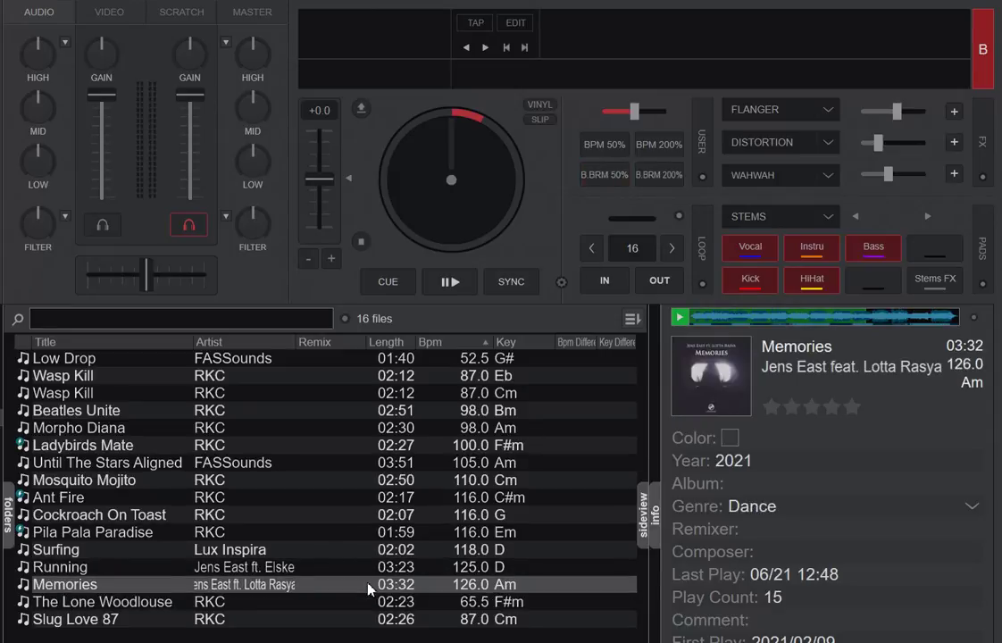
click(257, 361)
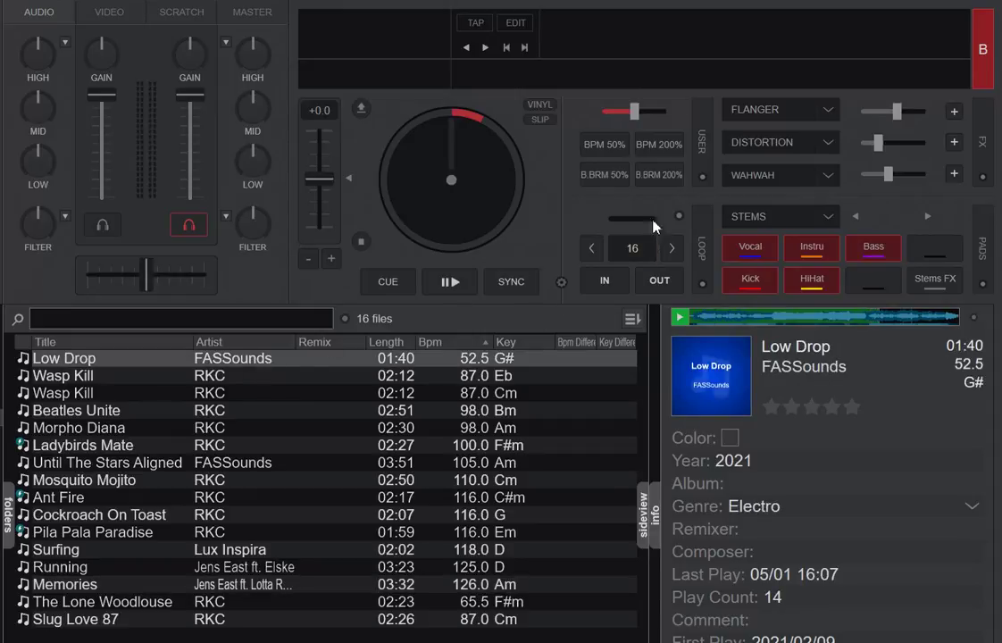
click(655, 183)
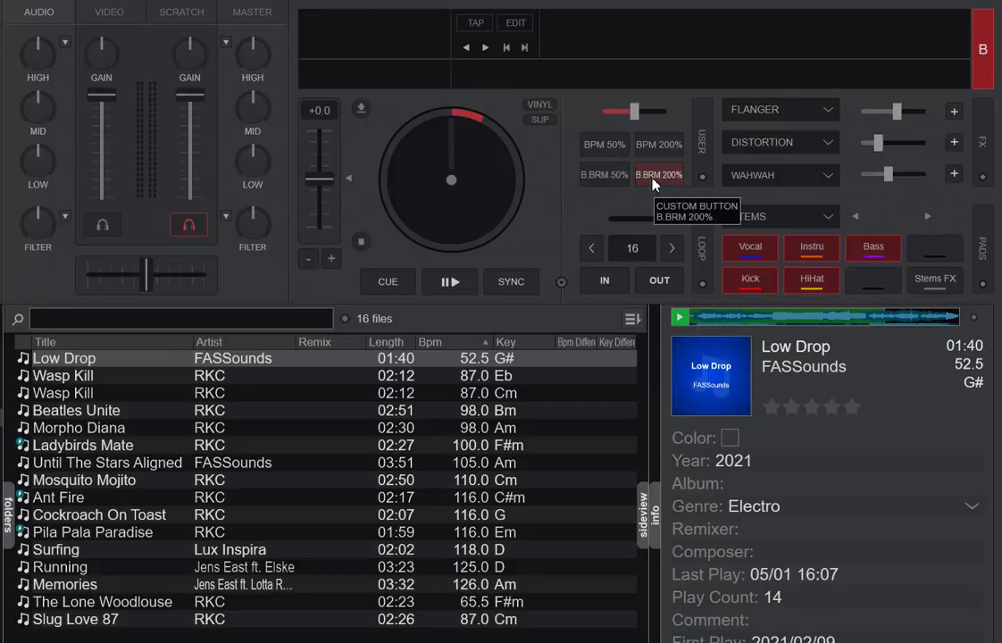
- Select Wasp Kill and re-sort the track list by BPM, descending then ascending
click(390, 377)
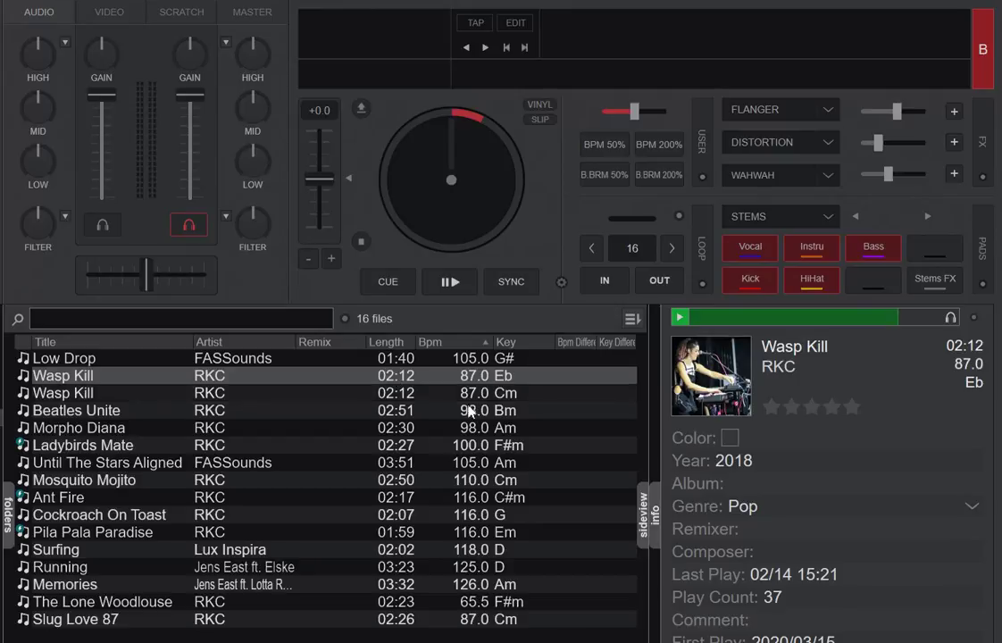
click(461, 345)
click(462, 345)
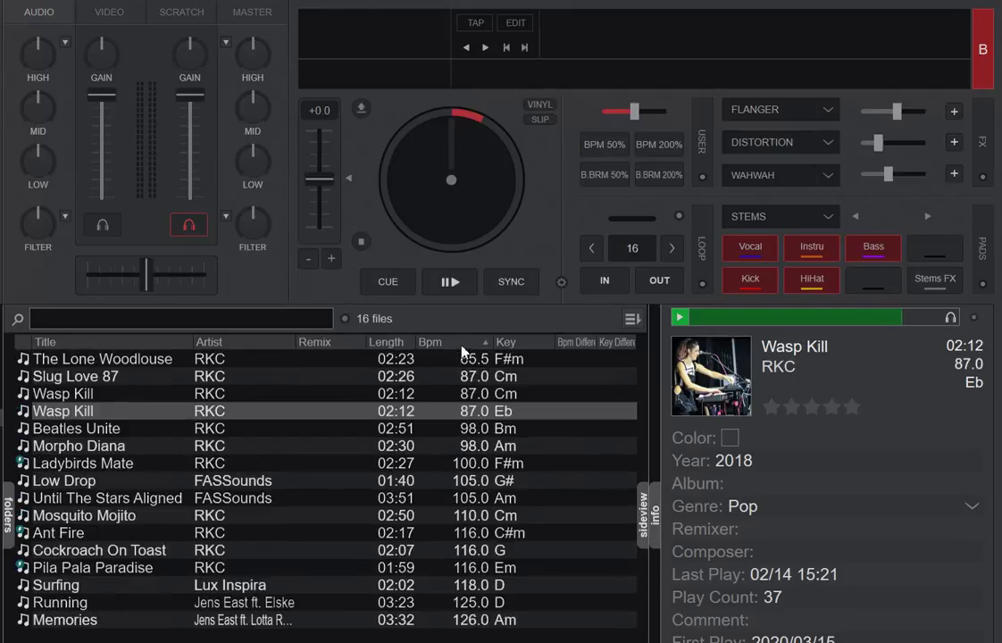